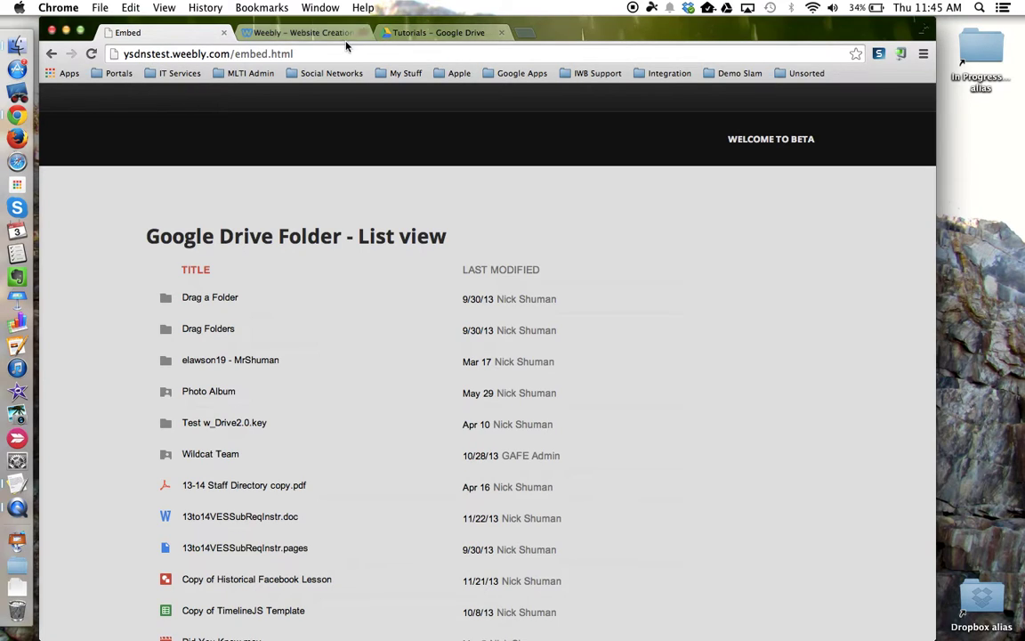
# In the Weebly editor, add an Embed Code element to the empty content area and open its custom HTML for editing
pyautogui.click(307, 35)
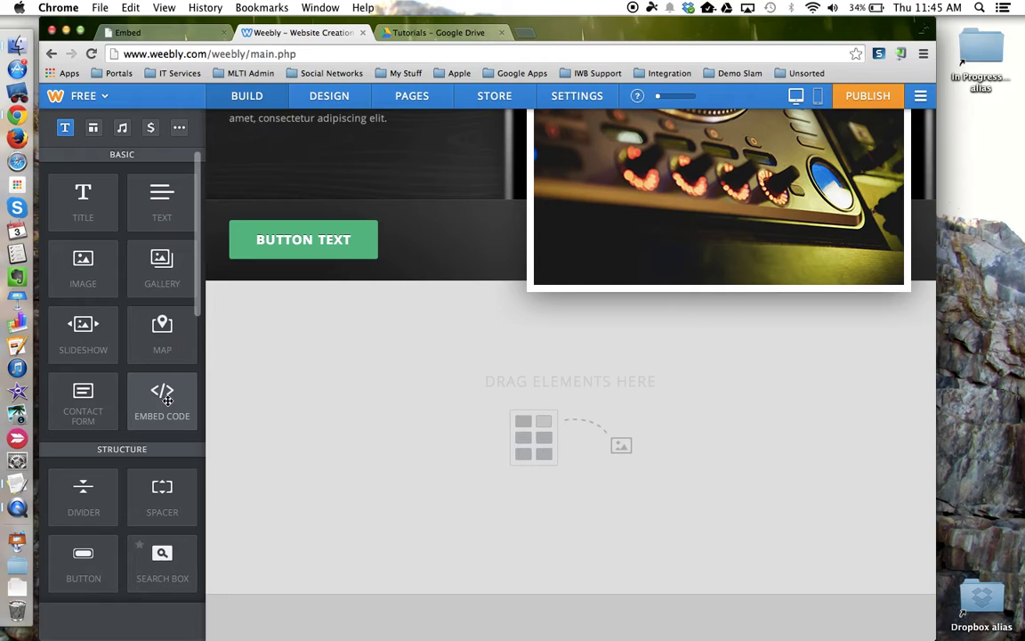
pyautogui.moveTo(163, 397); pyautogui.dragTo(421, 394)
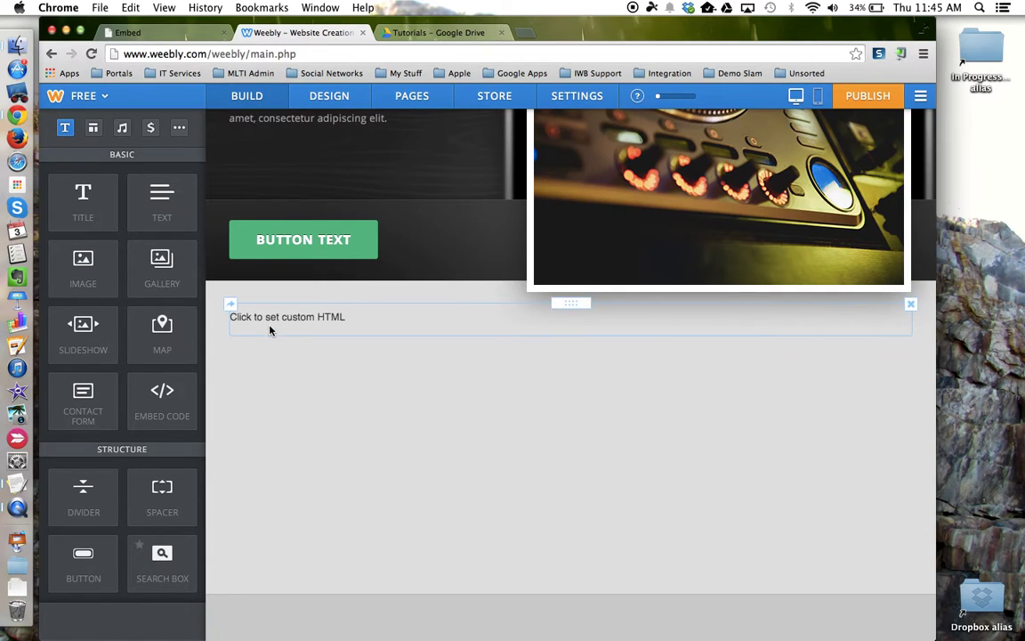
pyautogui.click(291, 327)
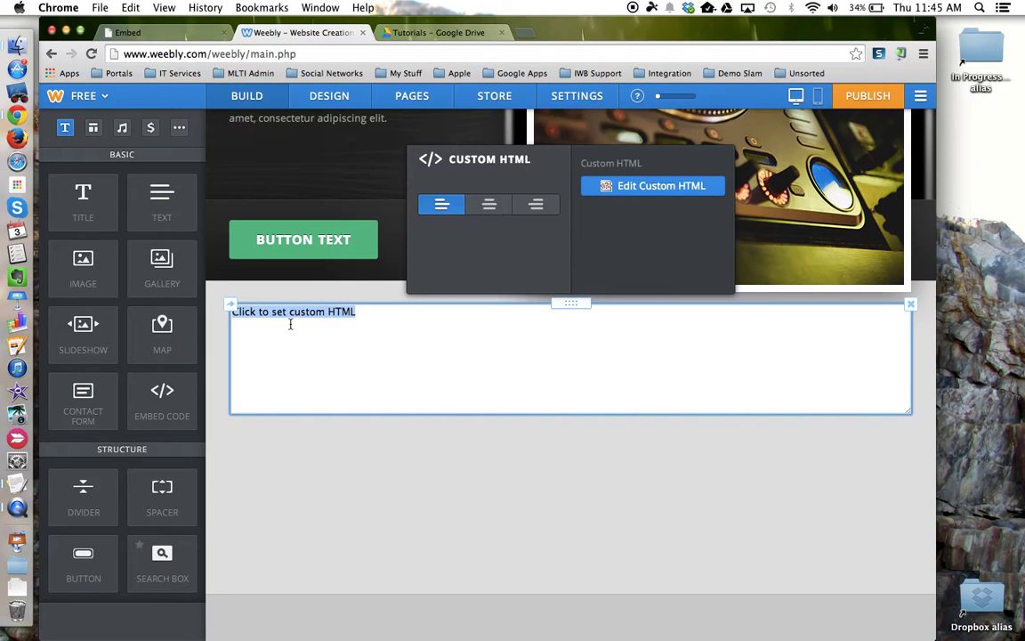
# Switch to TextEdit and copy the complete iframe code under LIST VIEW
pyautogui.press('super+Tab')
pyautogui.press('super+Tab')
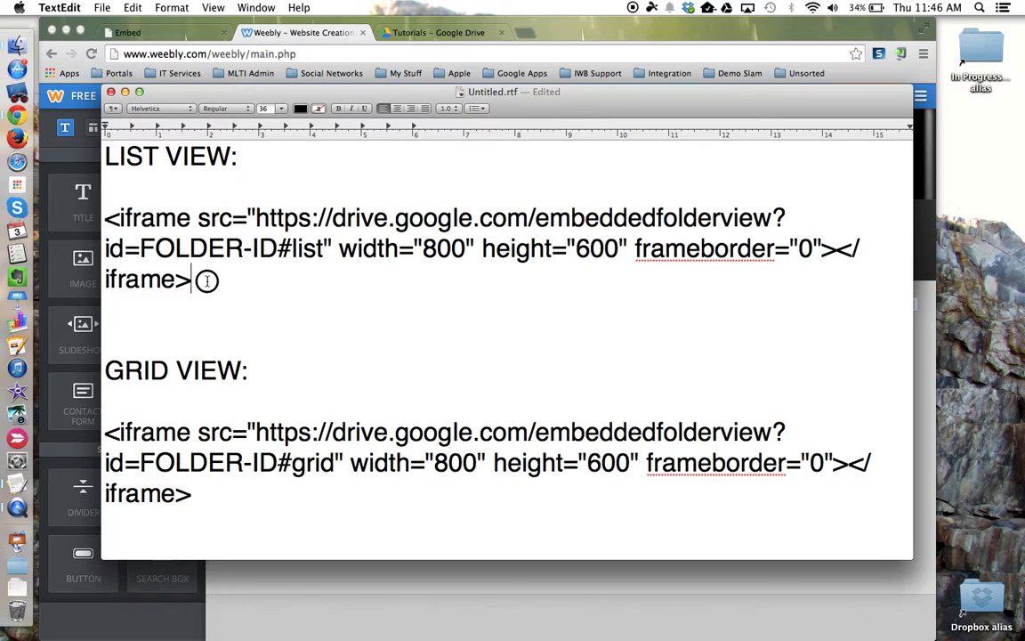
pyautogui.moveTo(203, 277); pyautogui.dragTo(107, 216)
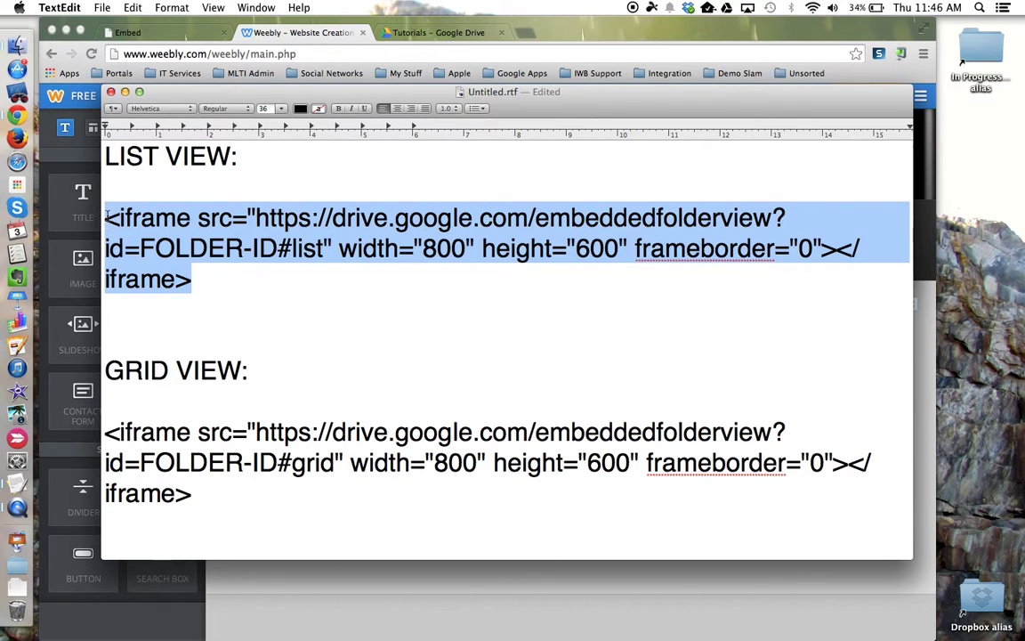
pyautogui.click(134, 7)
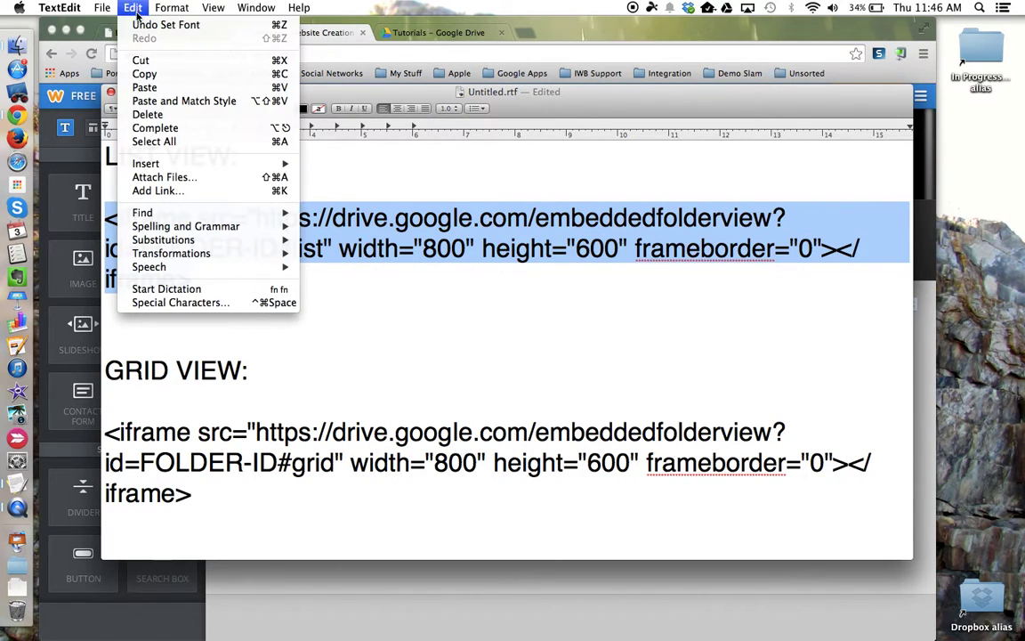
pyautogui.click(161, 76)
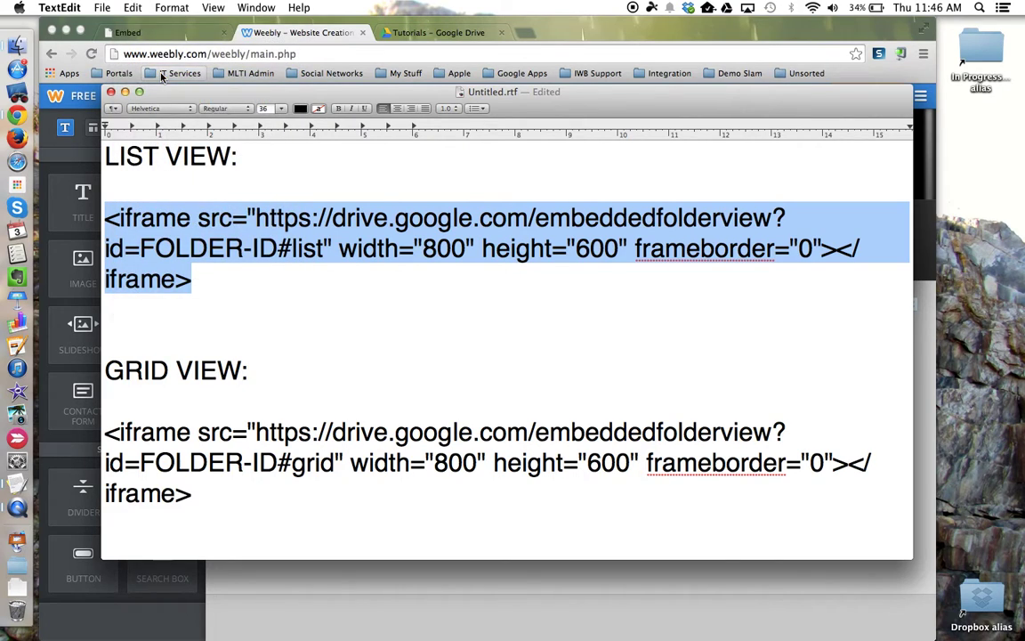
# Return to the Weebly editor and replace the Embed Code element's placeholder text with the copied list view iframe code
pyautogui.click(335, 39)
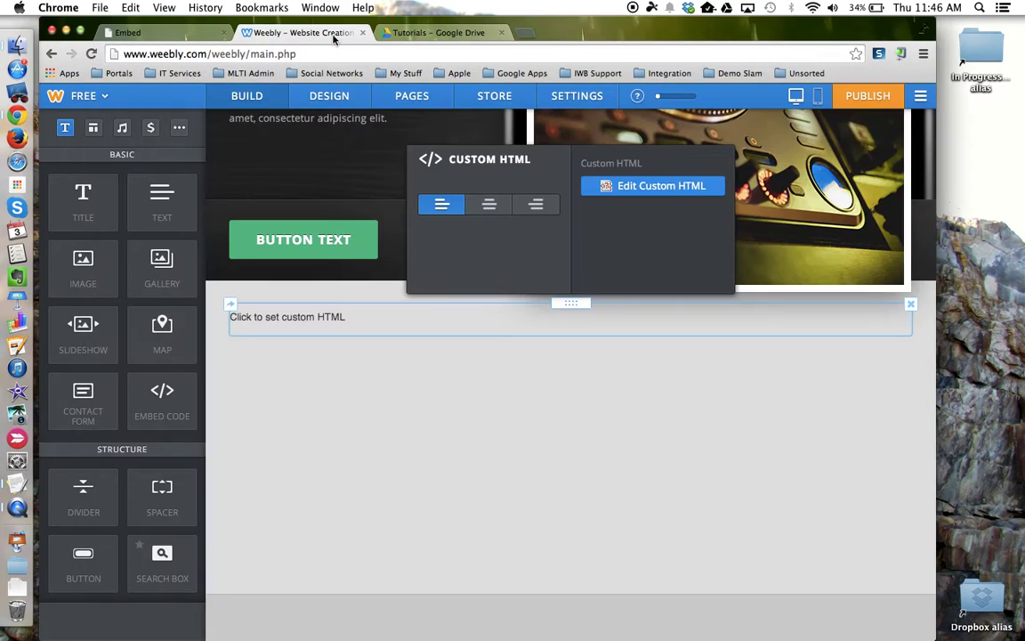
pyautogui.click(658, 187)
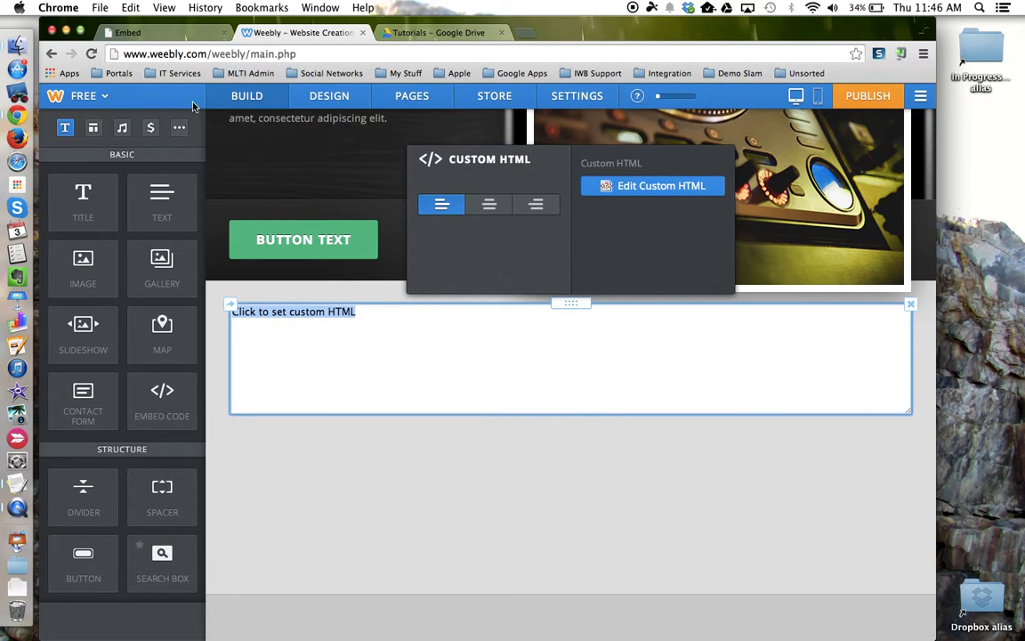
pyautogui.click(131, 7)
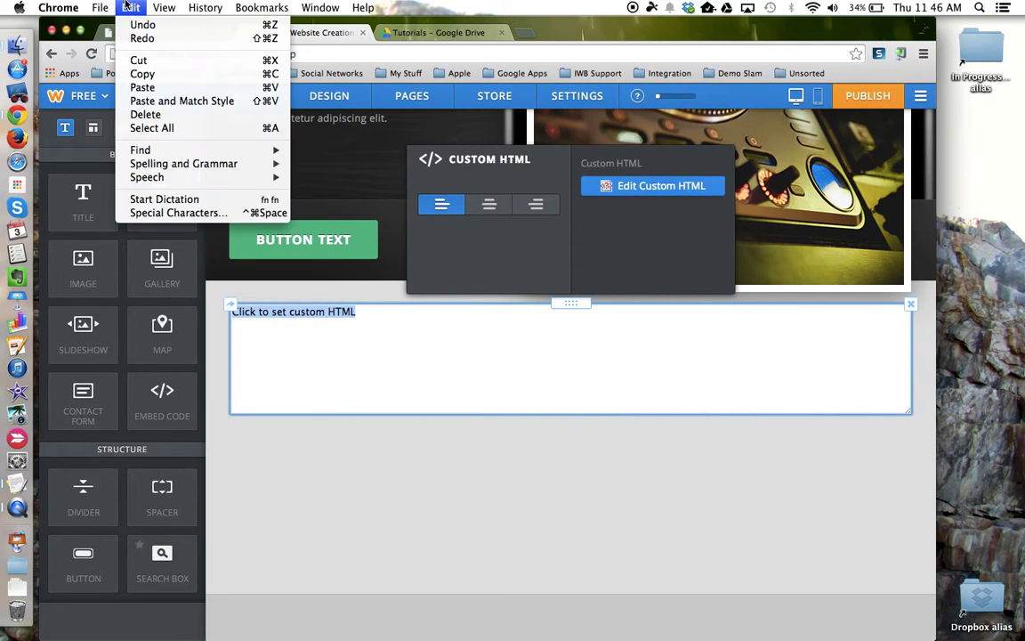
pyautogui.click(142, 87)
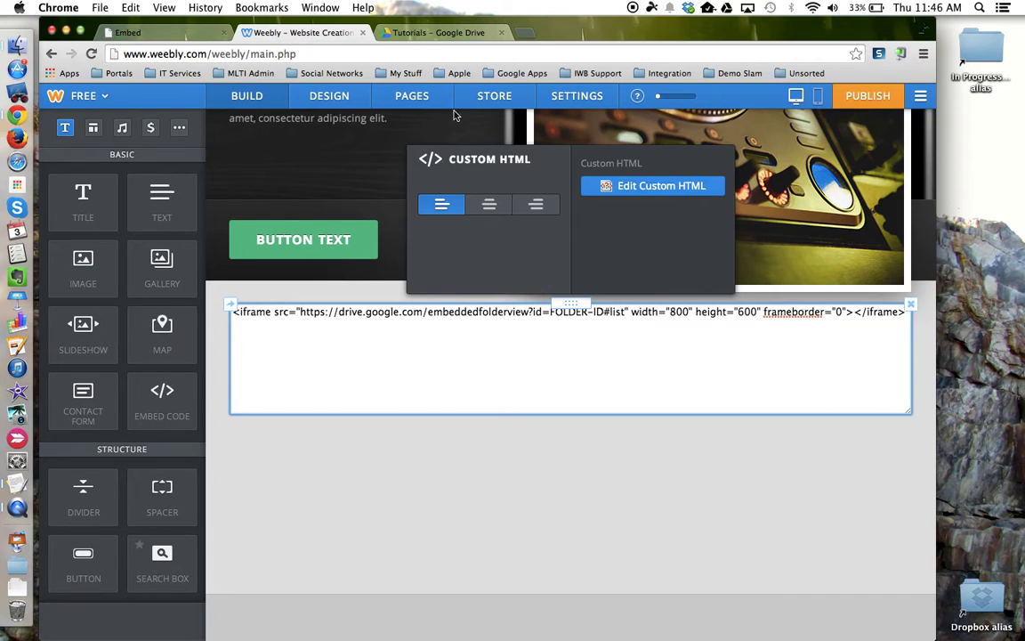
# In Google Drive, open the Tutorials folder and copy its folder ID from the end of the web address
pyautogui.click(436, 32)
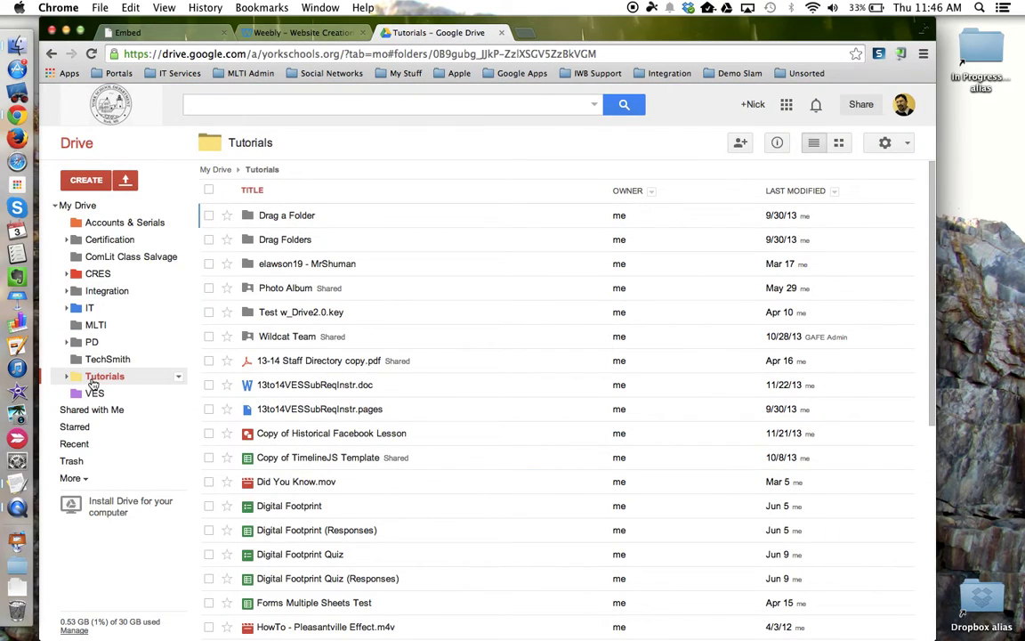
pyautogui.click(92, 382)
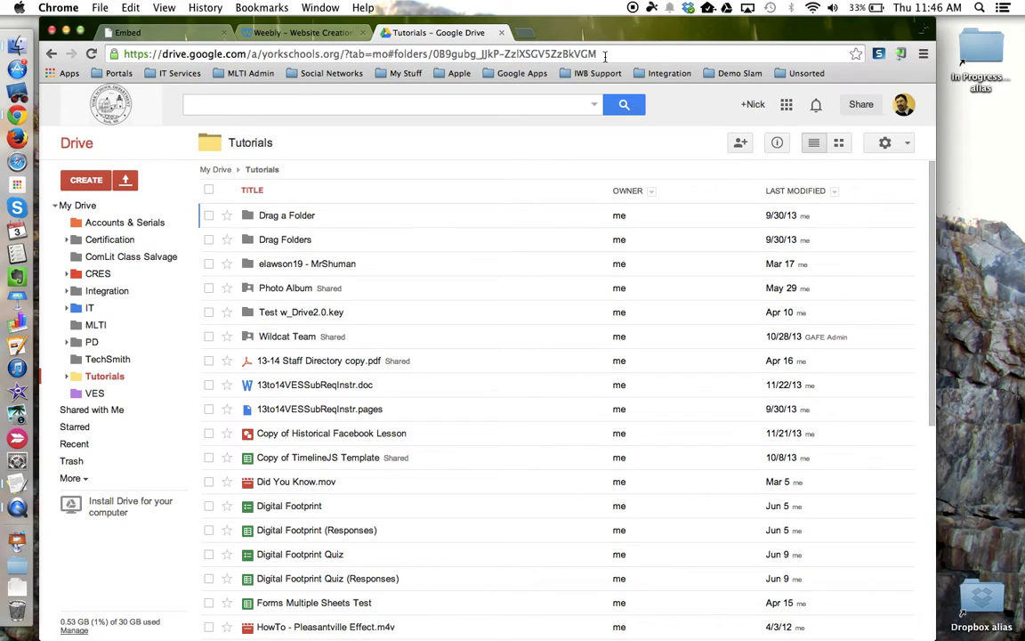
pyautogui.moveTo(604, 55); pyautogui.dragTo(432, 56)
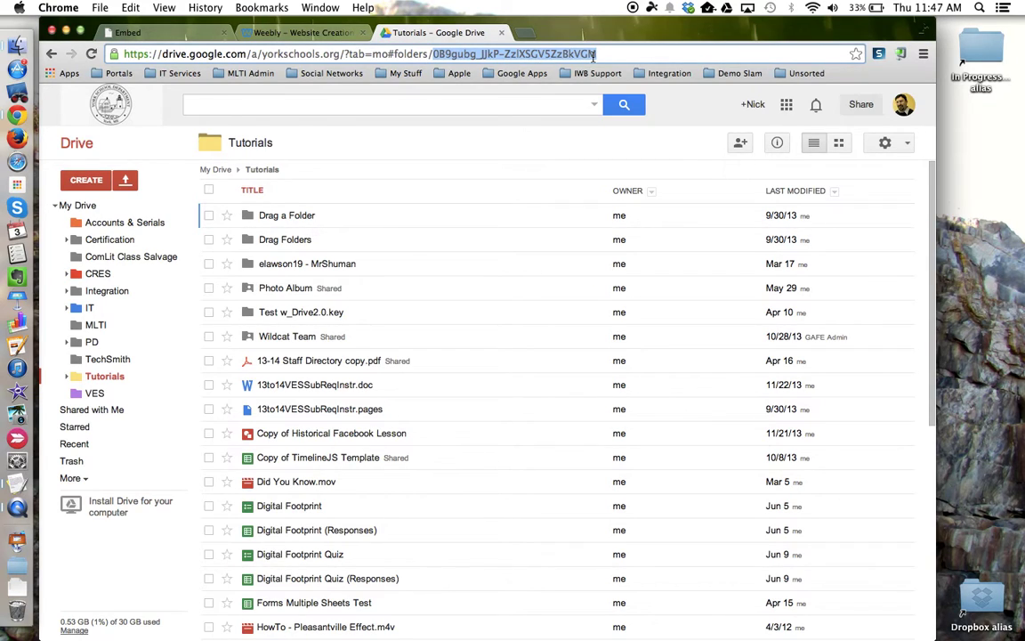
pyautogui.click(129, 7)
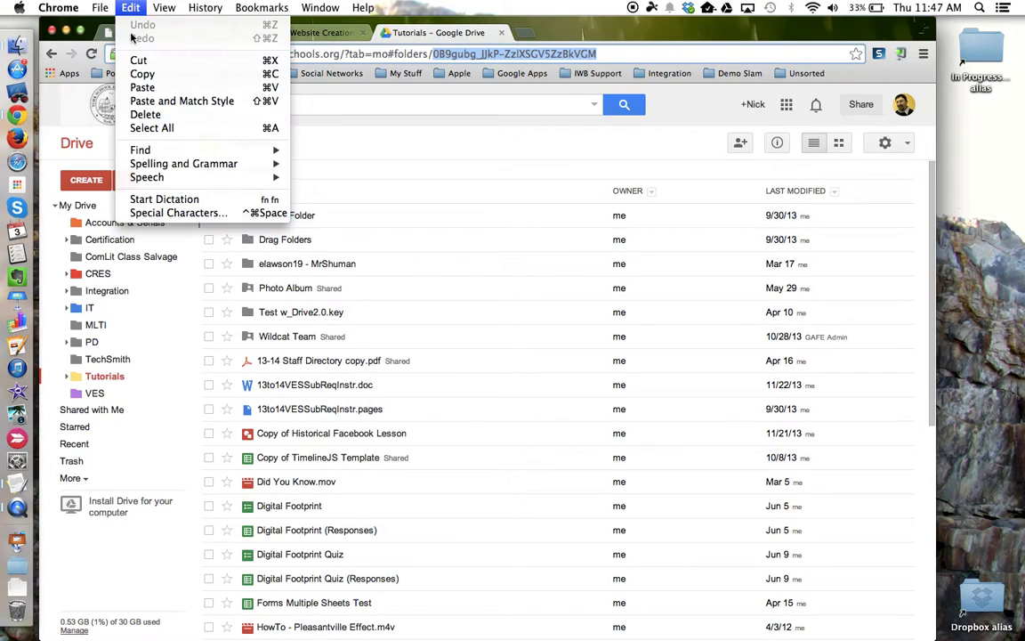
pyautogui.click(165, 76)
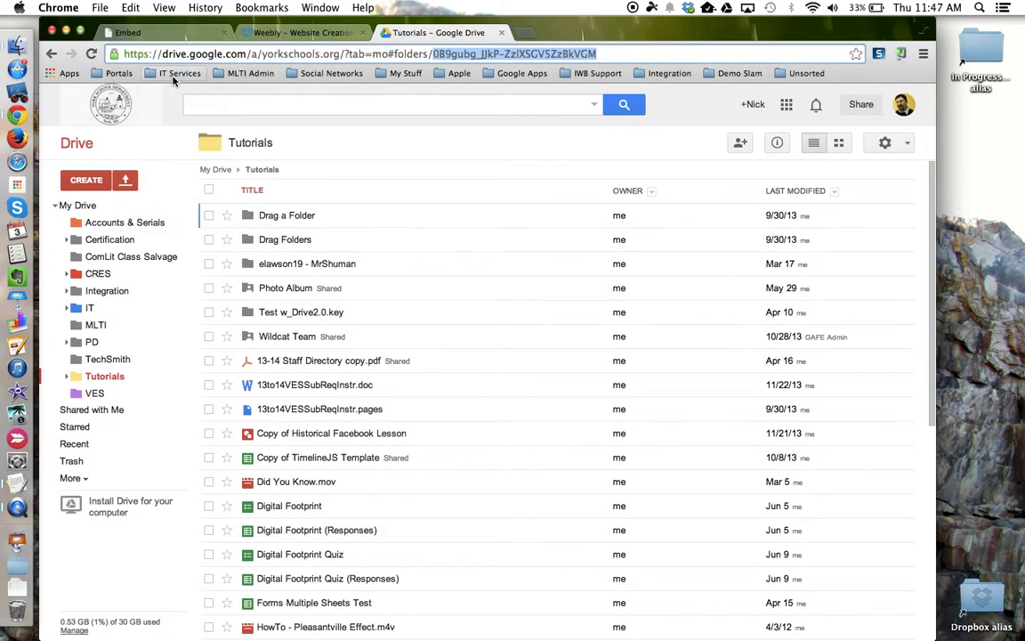
# Back in Weebly, replace FOLDER-ID in the custom HTML with the copied folder ID and finish editing the element
pyautogui.click(298, 32)
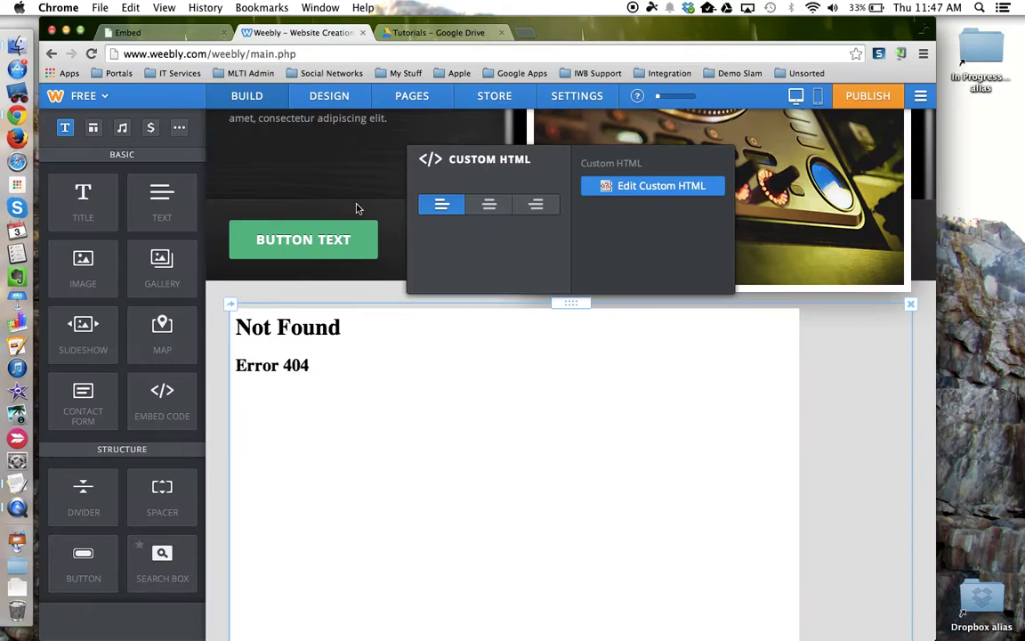
pyautogui.click(710, 187)
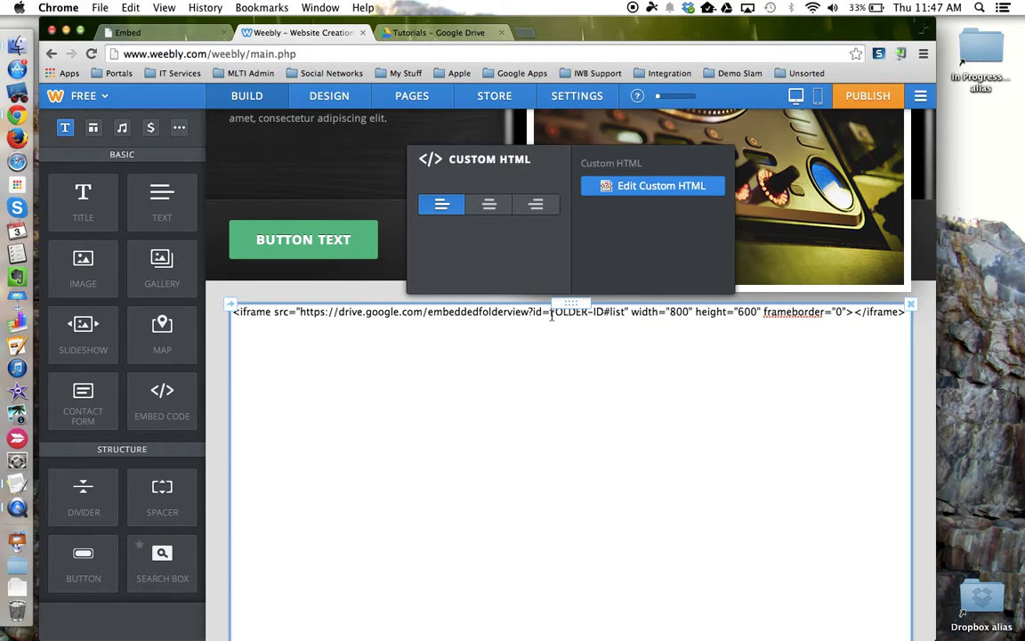
pyautogui.moveTo(549, 313); pyautogui.dragTo(604, 313)
pyautogui.click(129, 7)
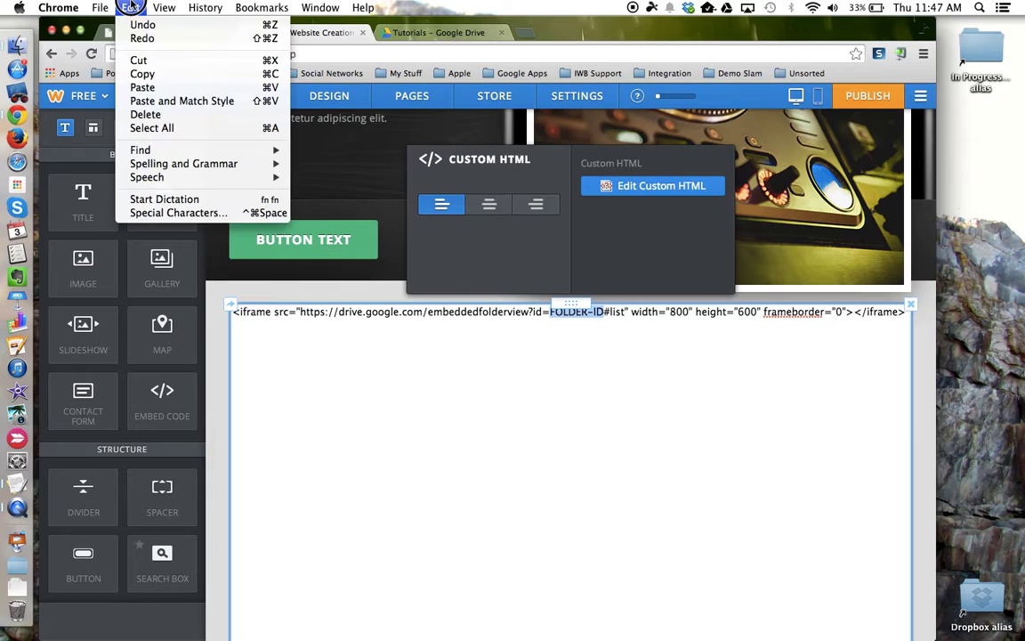
pyautogui.click(143, 87)
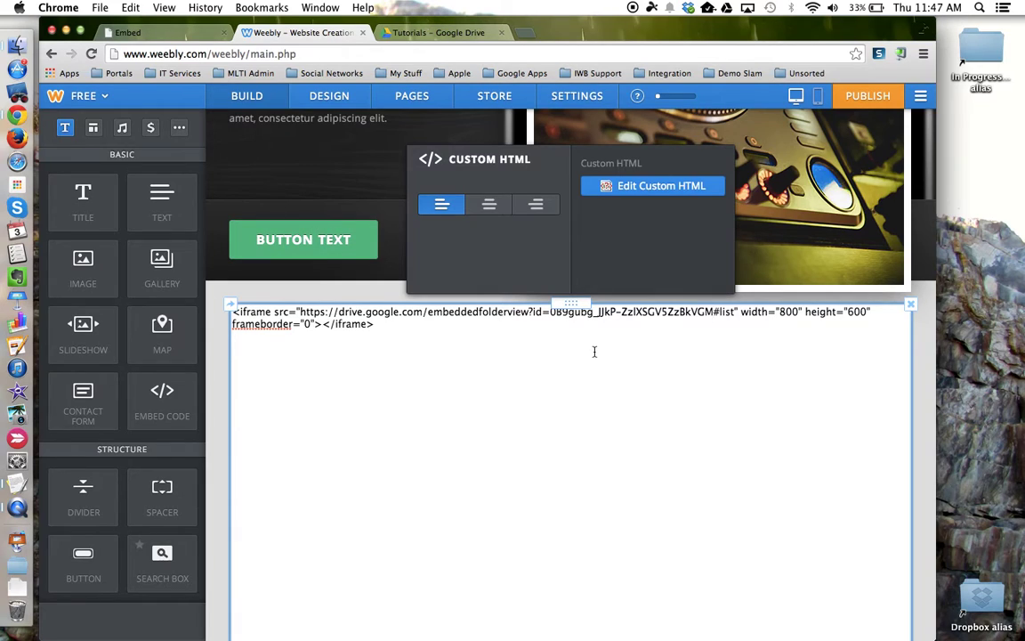
pyautogui.click(922, 383)
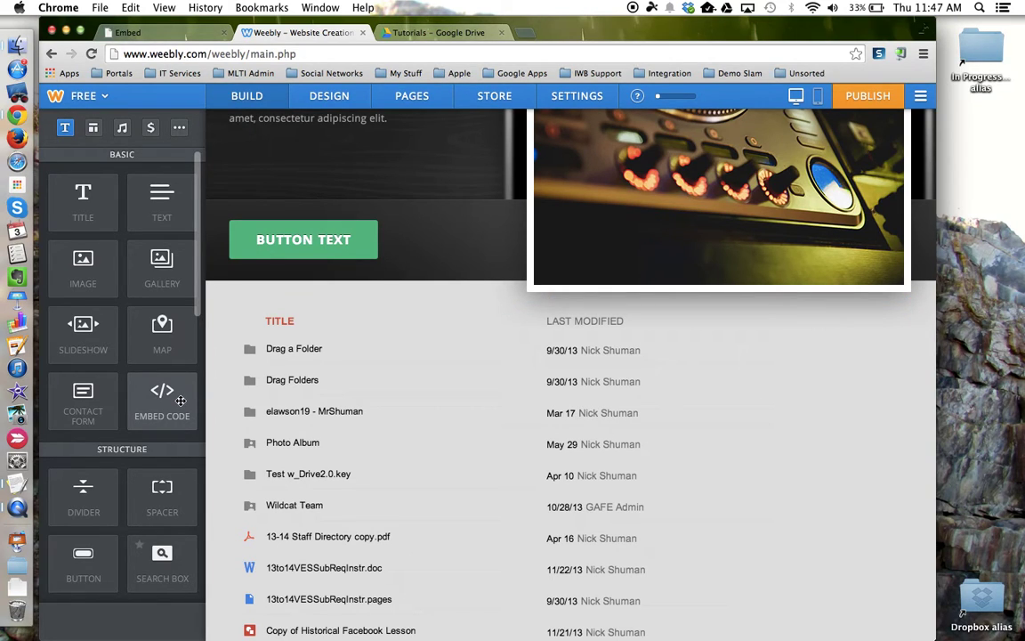
# Review the iframe snippets in TextEdit, the embedded list in Weebly, and the Tutorials folder ID in the Google Drive address
pyautogui.press('super+Tab')
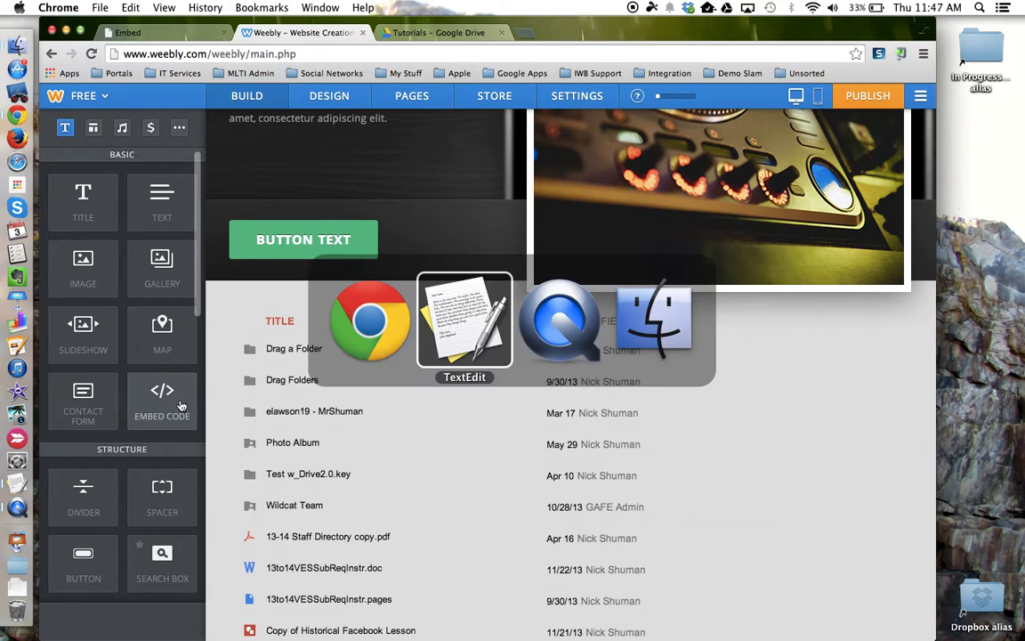
pyautogui.click(223, 282)
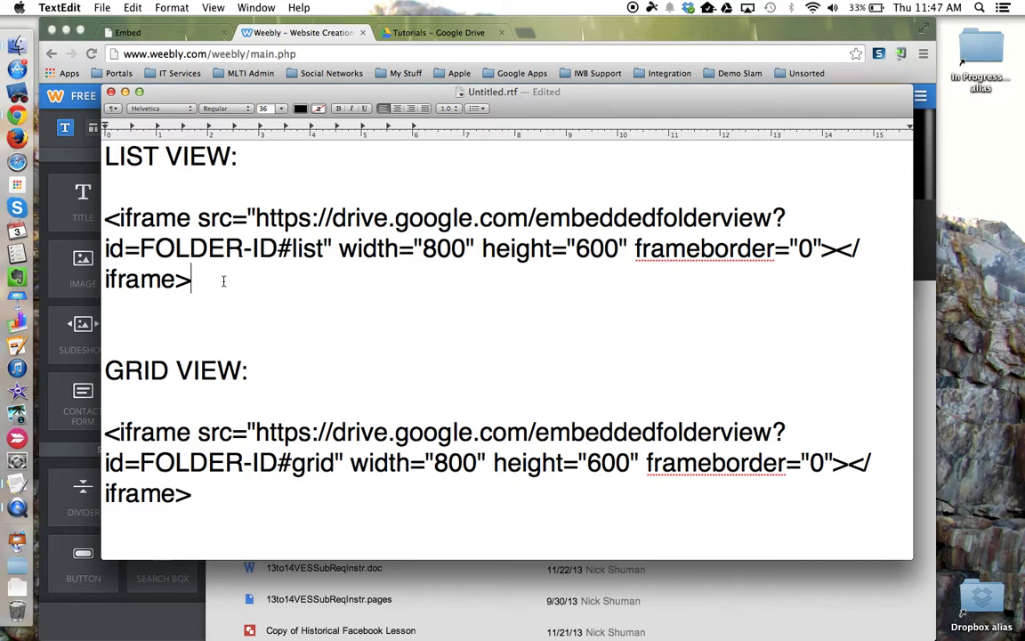
pyautogui.click(183, 33)
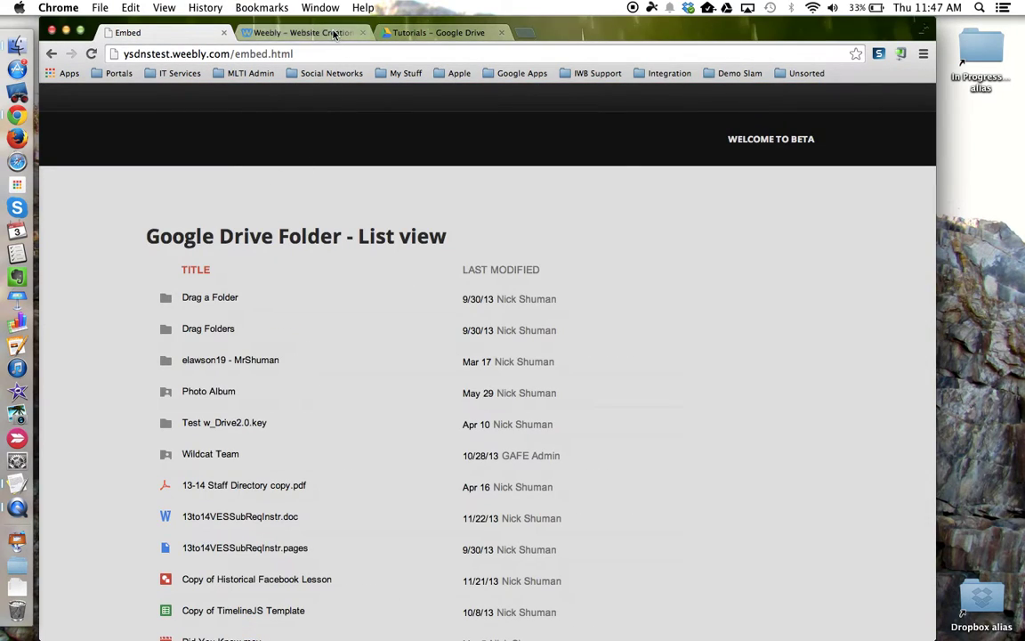
pyautogui.click(305, 36)
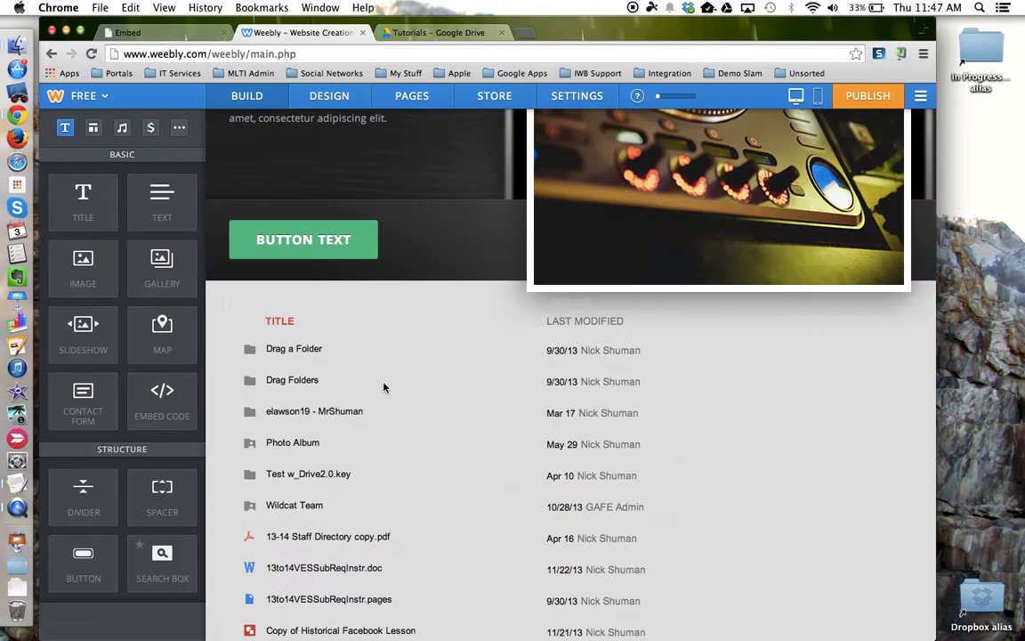
pyautogui.click(404, 32)
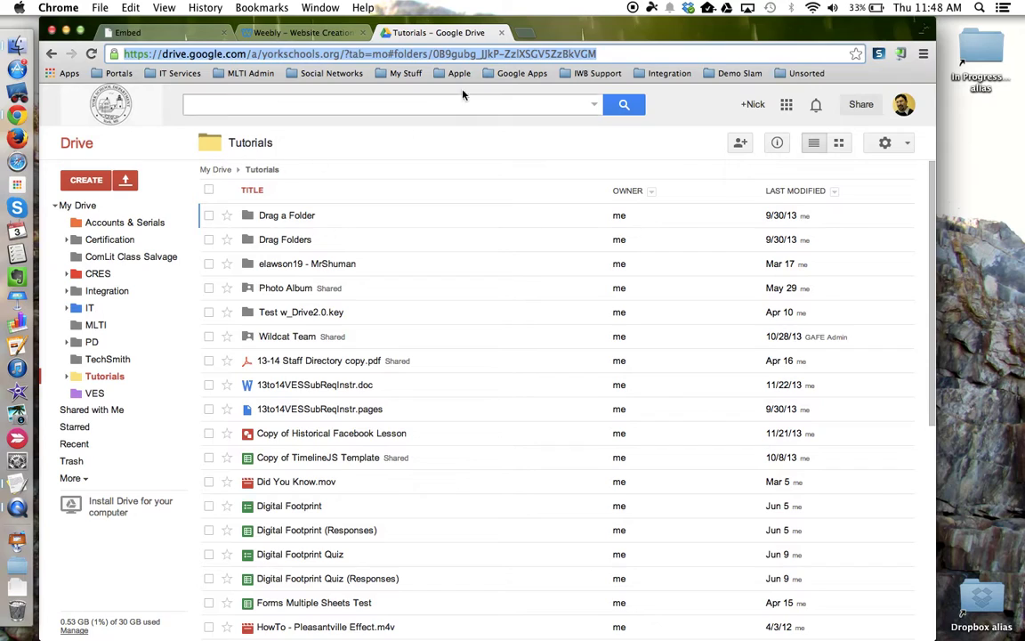
pyautogui.click(612, 57)
pyautogui.moveTo(611, 56); pyautogui.dragTo(433, 57)
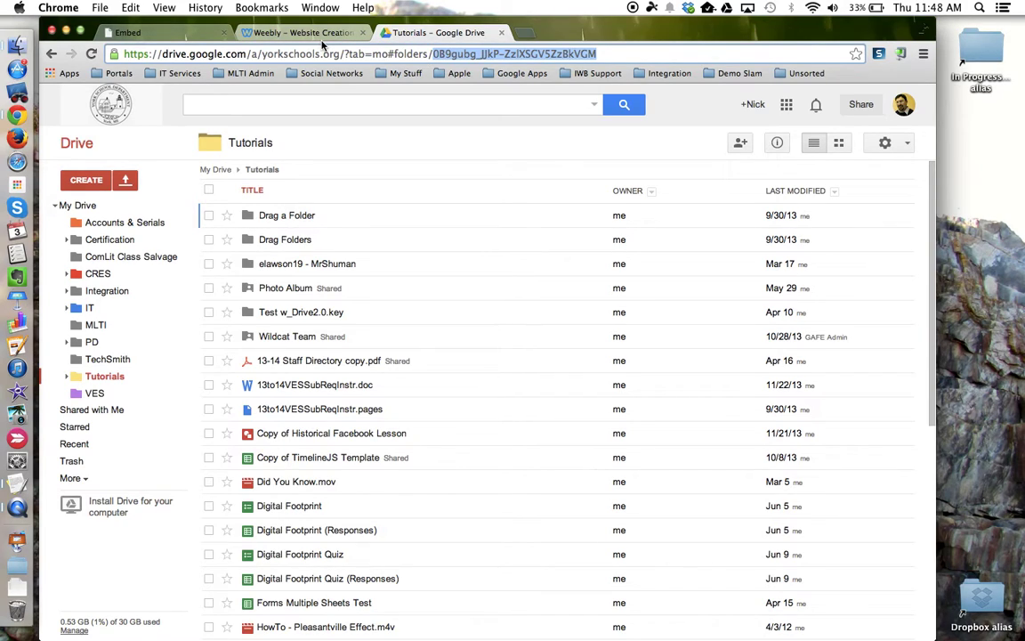
# Recheck the FOLDER-ID placeholders in TextEdit and view the published Embed page down to its Google Drive grid view
pyautogui.press('super+Tab')
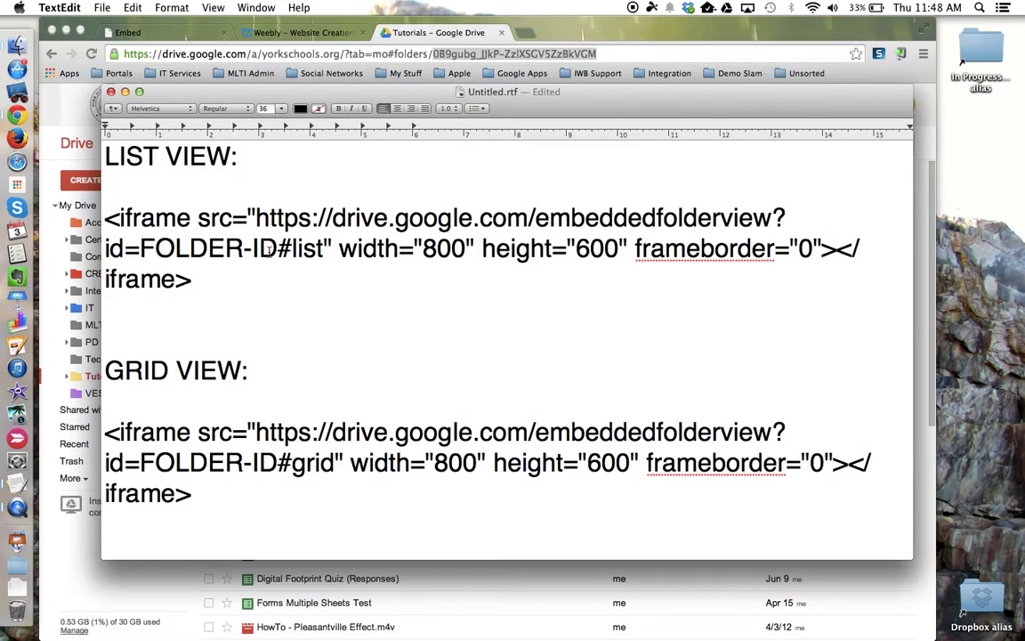
pyautogui.press('super+Tab')
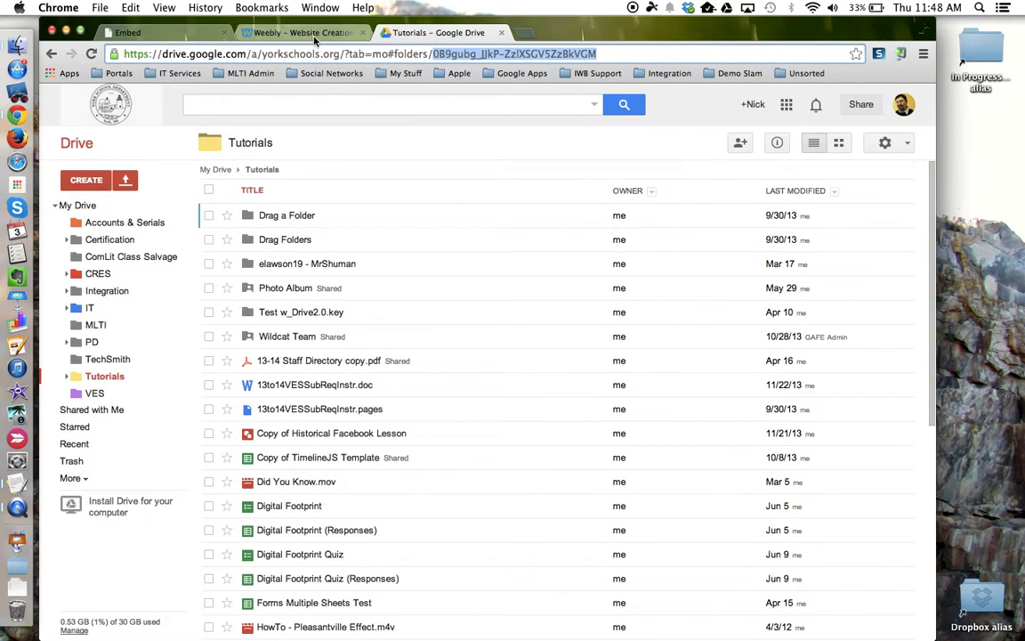
pyautogui.click(134, 32)
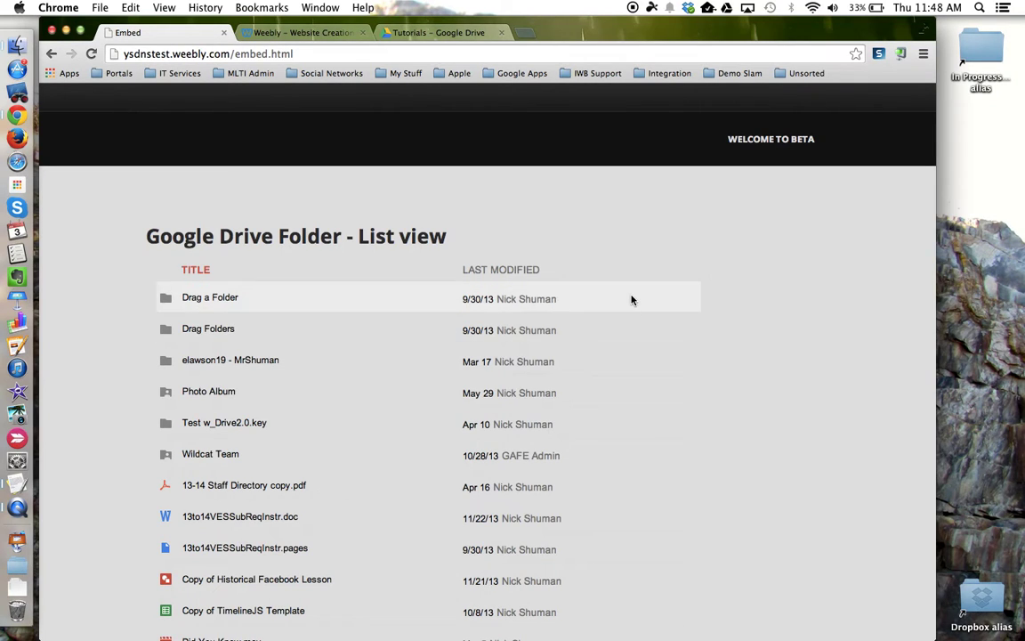
pyautogui.scroll(-15, 631, 300)
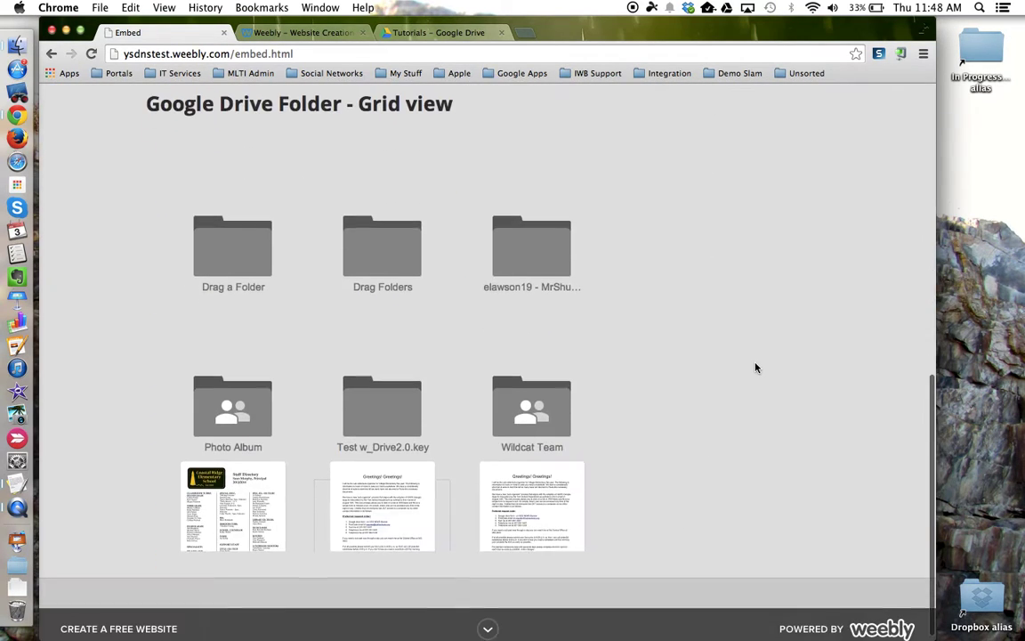